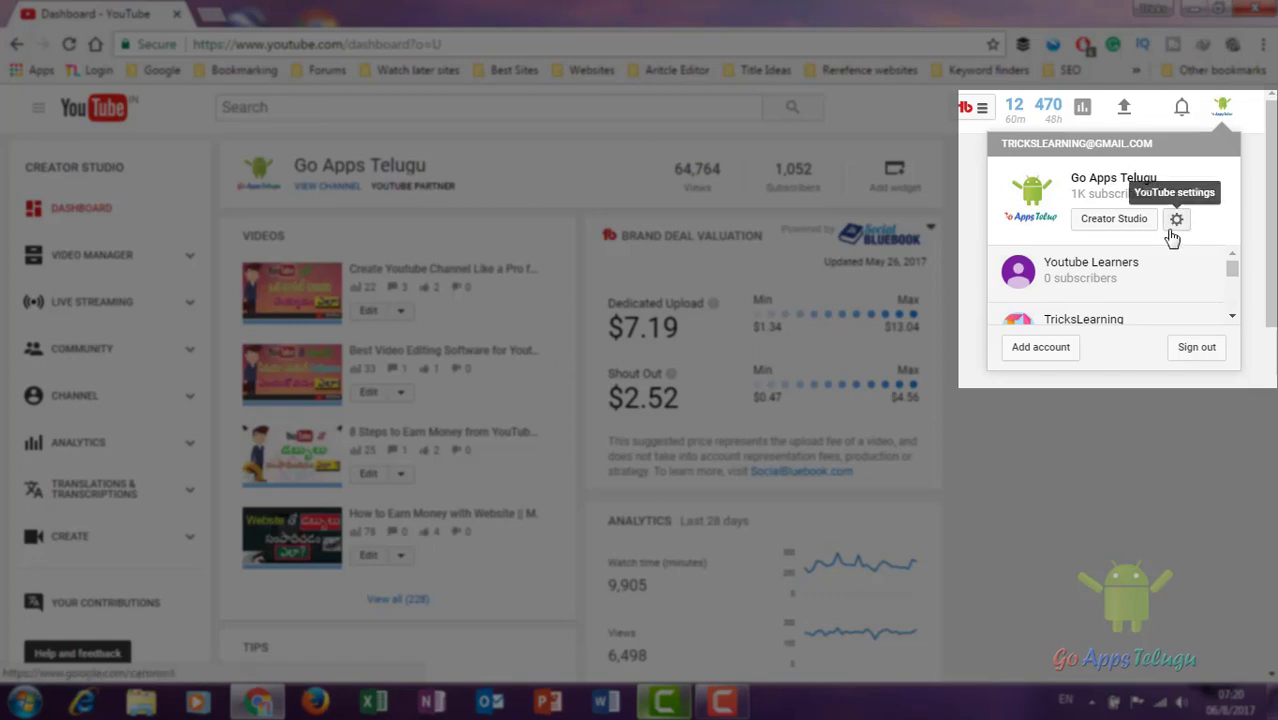
Open the permissions list for the Go Apps Telugu channel's managers from the YouTube account settings and examine its primary owner entry
click(1175, 224)
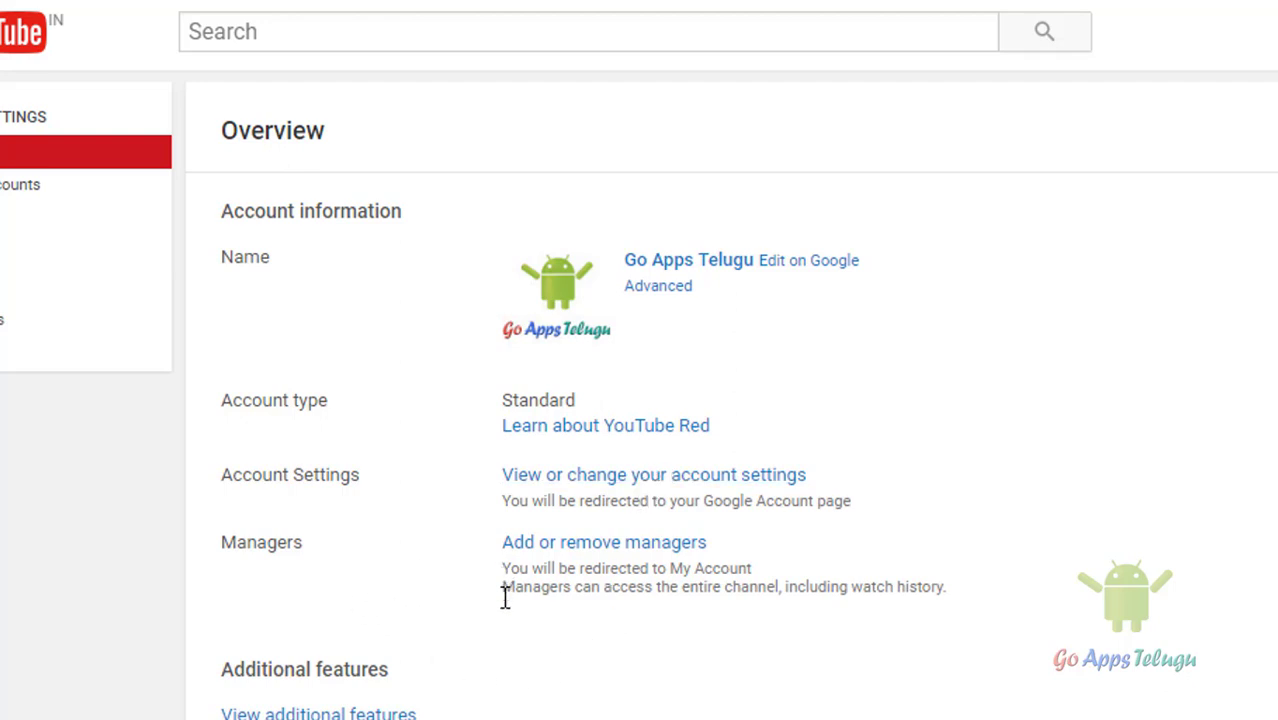
click(562, 551)
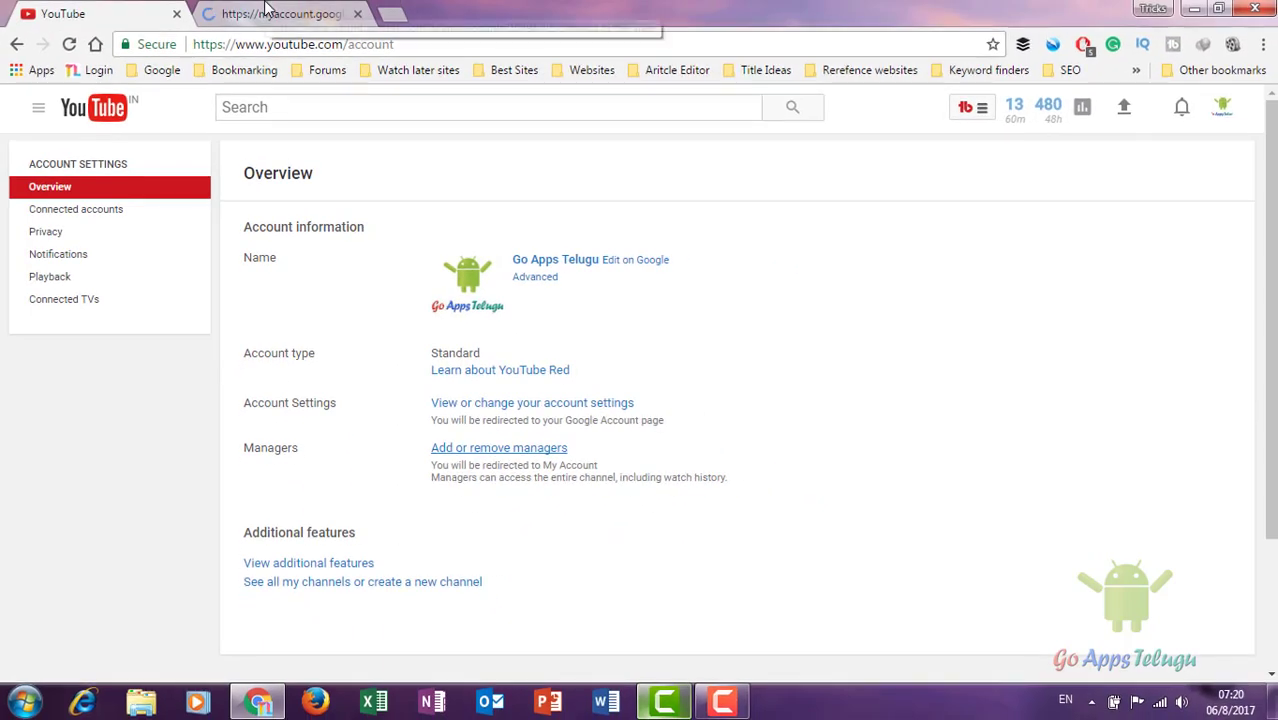
click(265, 12)
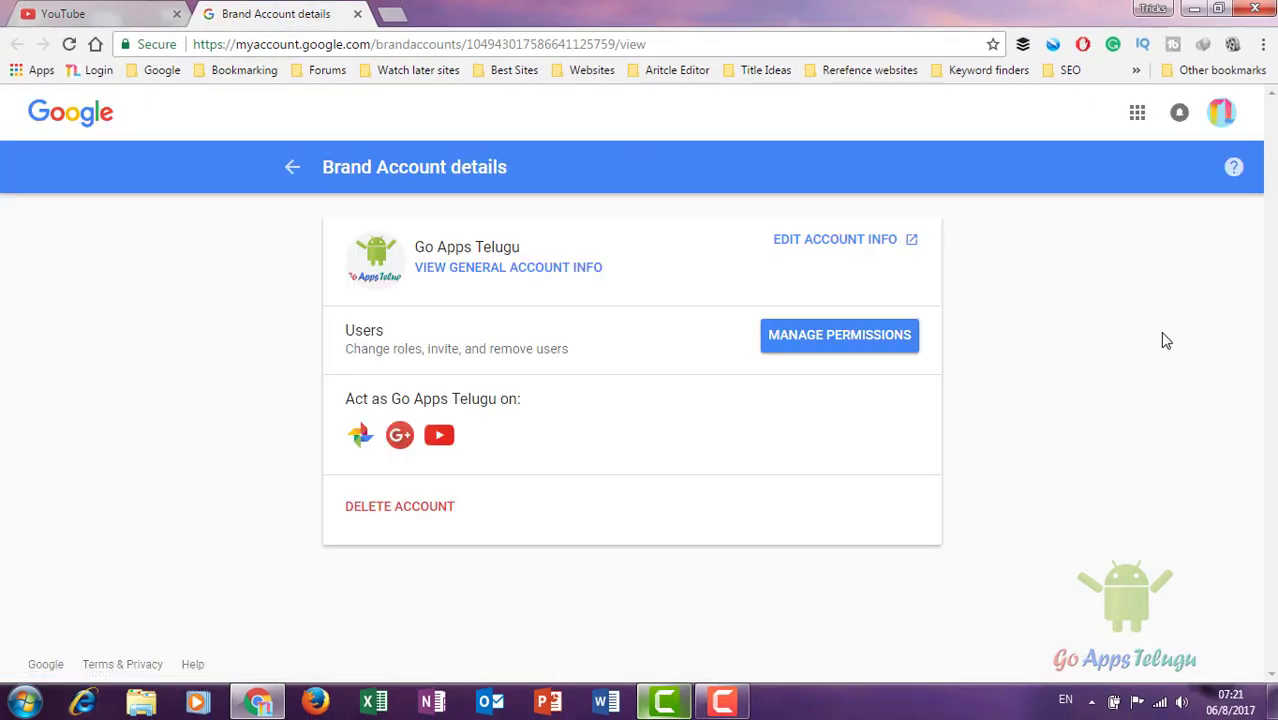
click(890, 336)
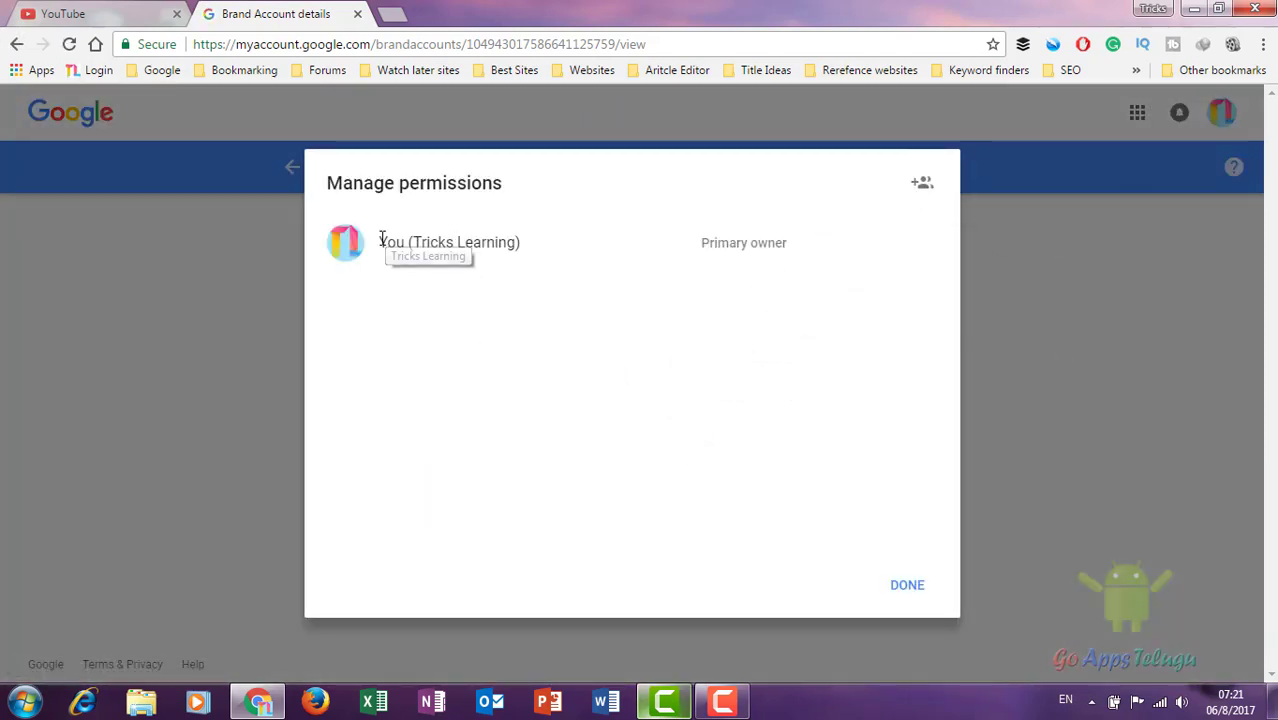
drag(378, 243, 588, 240)
click(514, 317)
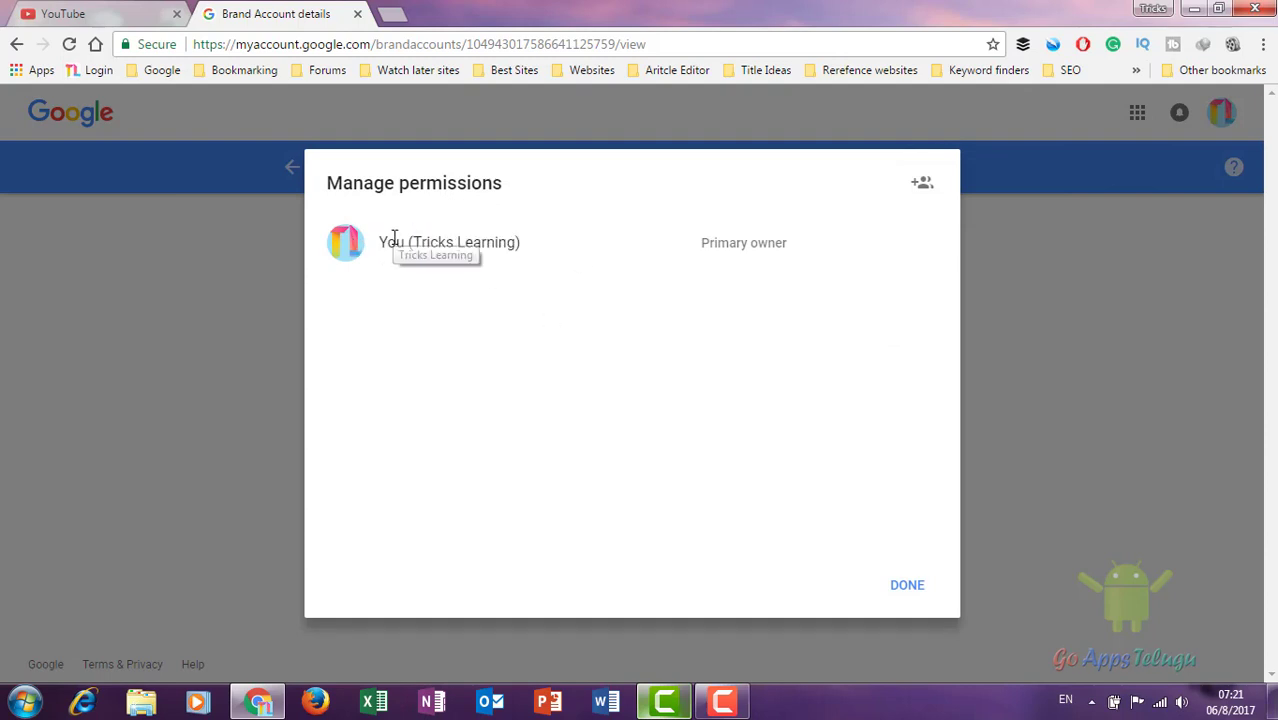
drag(397, 238, 599, 314)
click(582, 334)
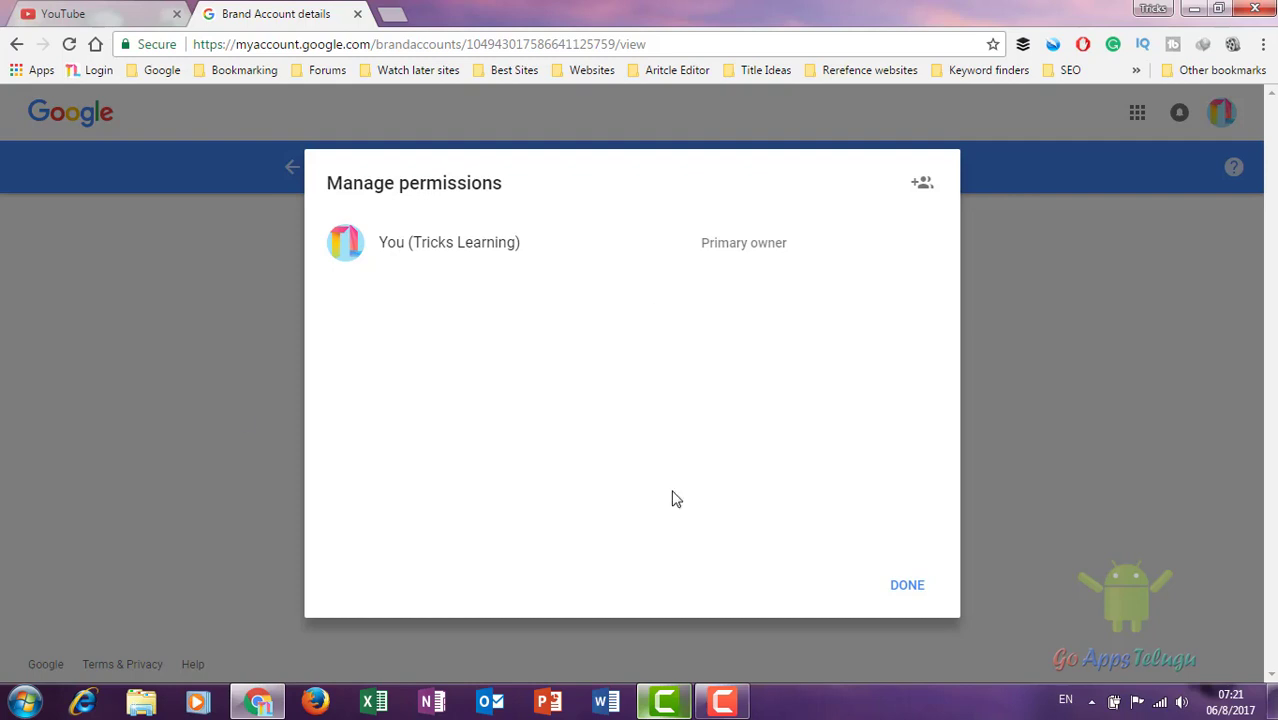
View the form for adding new users without inviting anyone, and close the permissions list and Brand Account details page
click(922, 185)
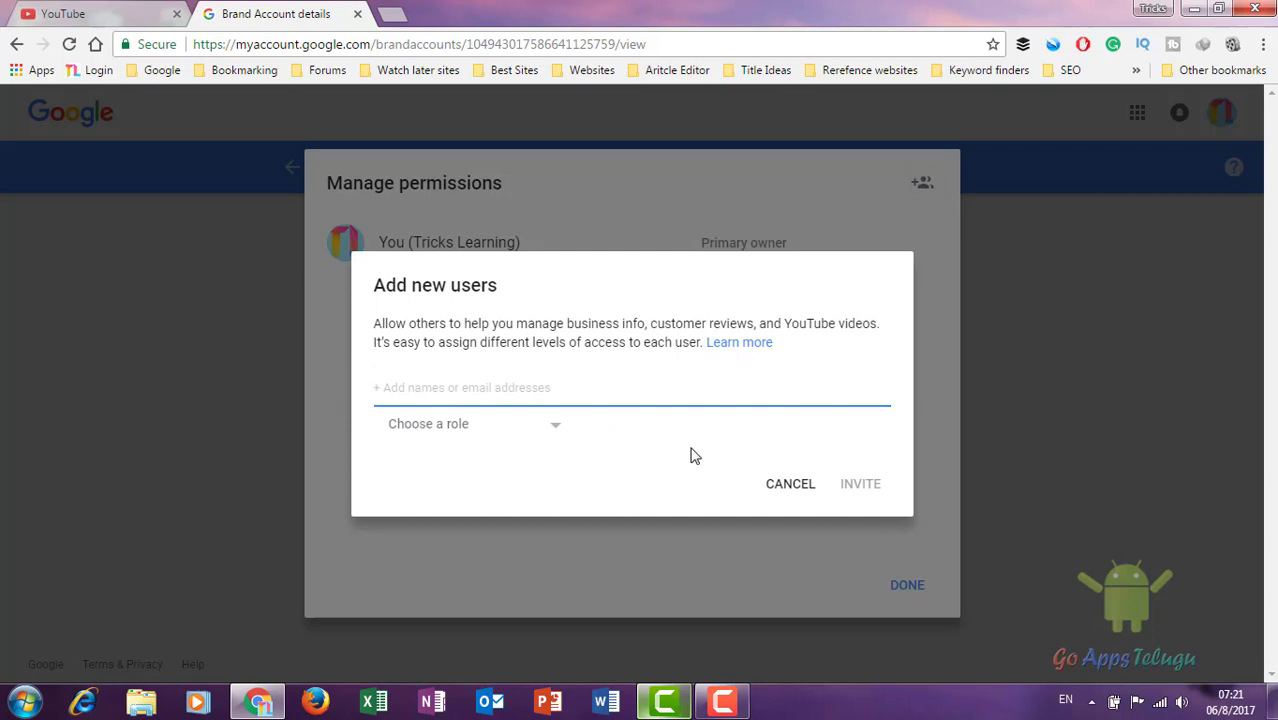
click(780, 488)
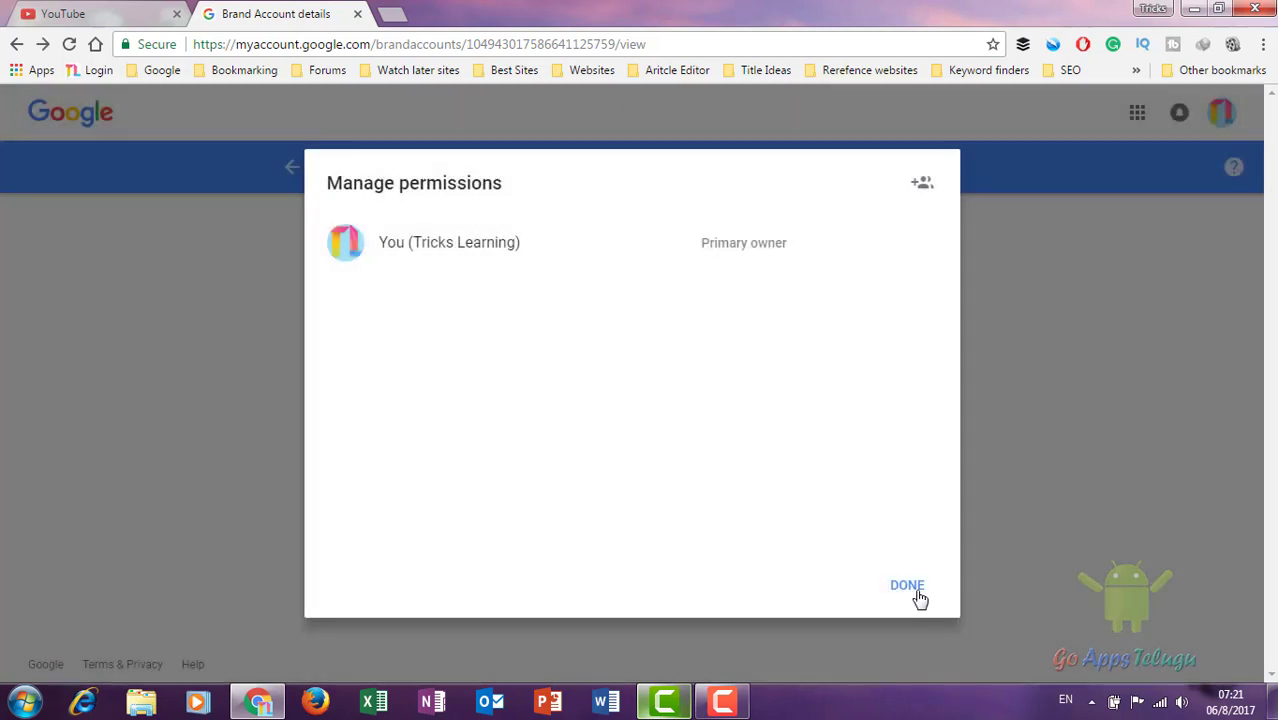
click(907, 586)
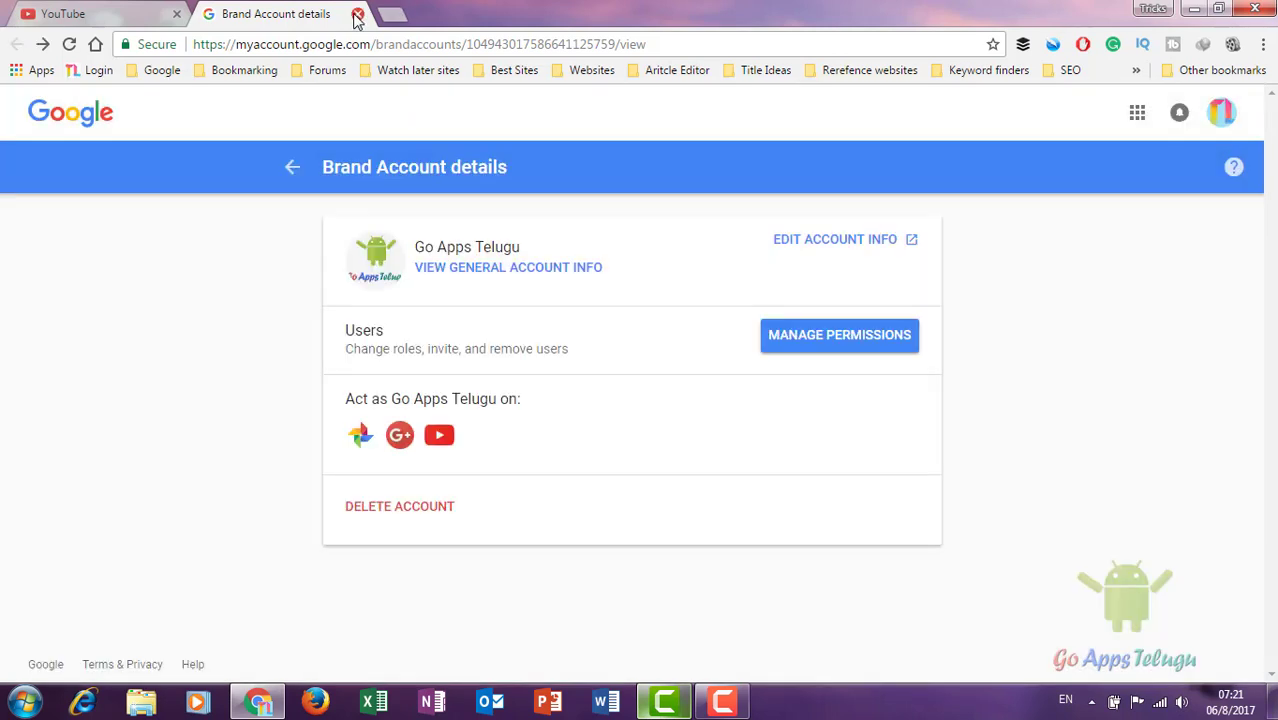
click(357, 17)
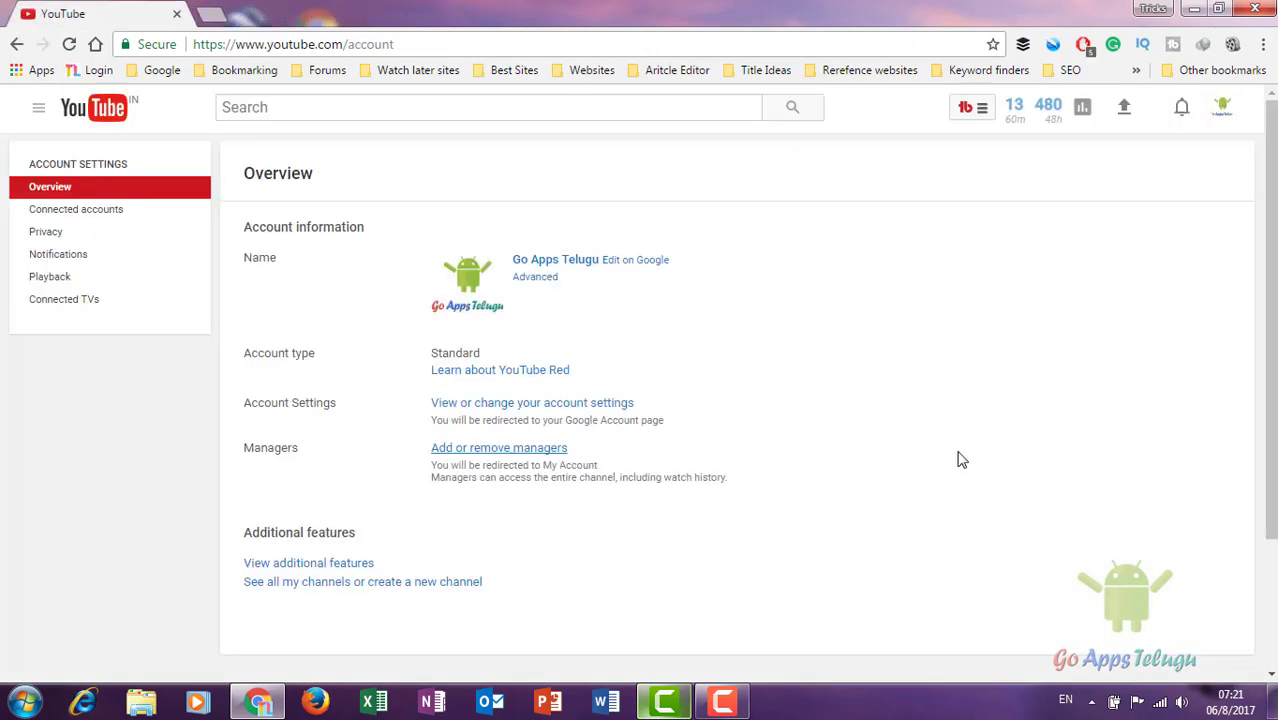
Open the Connected accounts settings and examine the Twitter connection and public activity sharing options
scroll(234, 628, down, 2)
scroll(110, 240, up, 2)
click(68, 213)
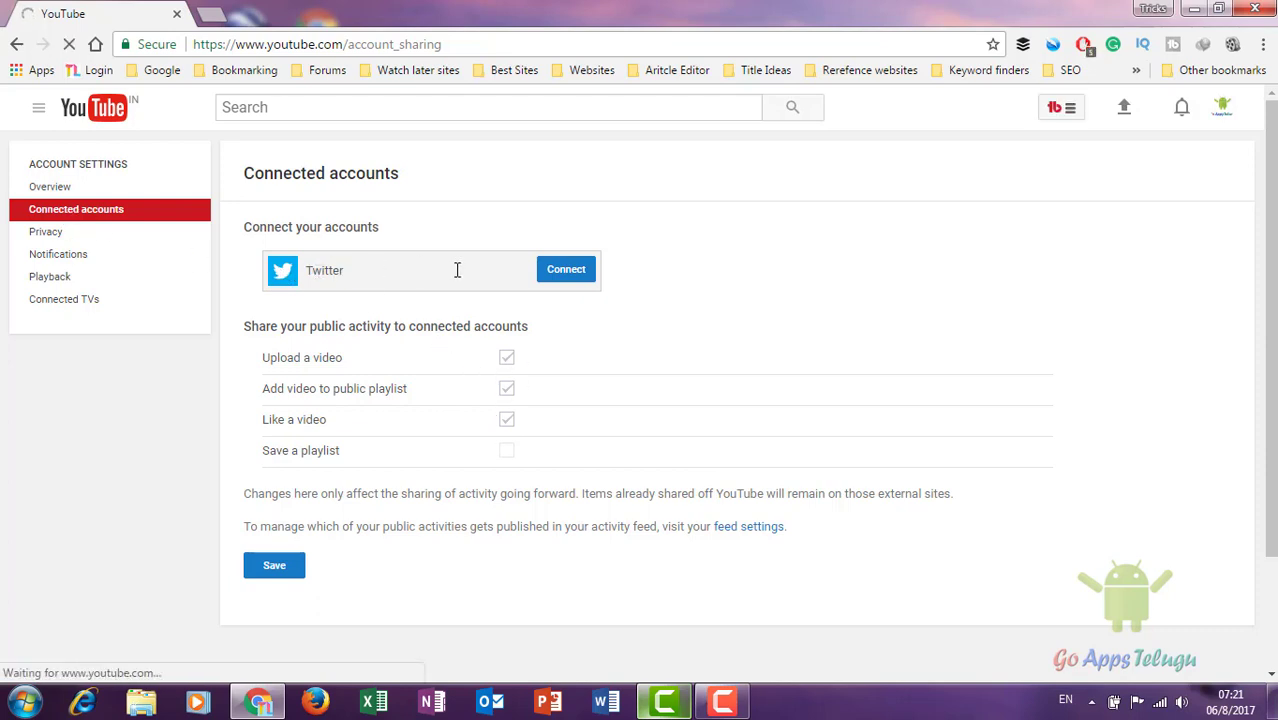
click(566, 270)
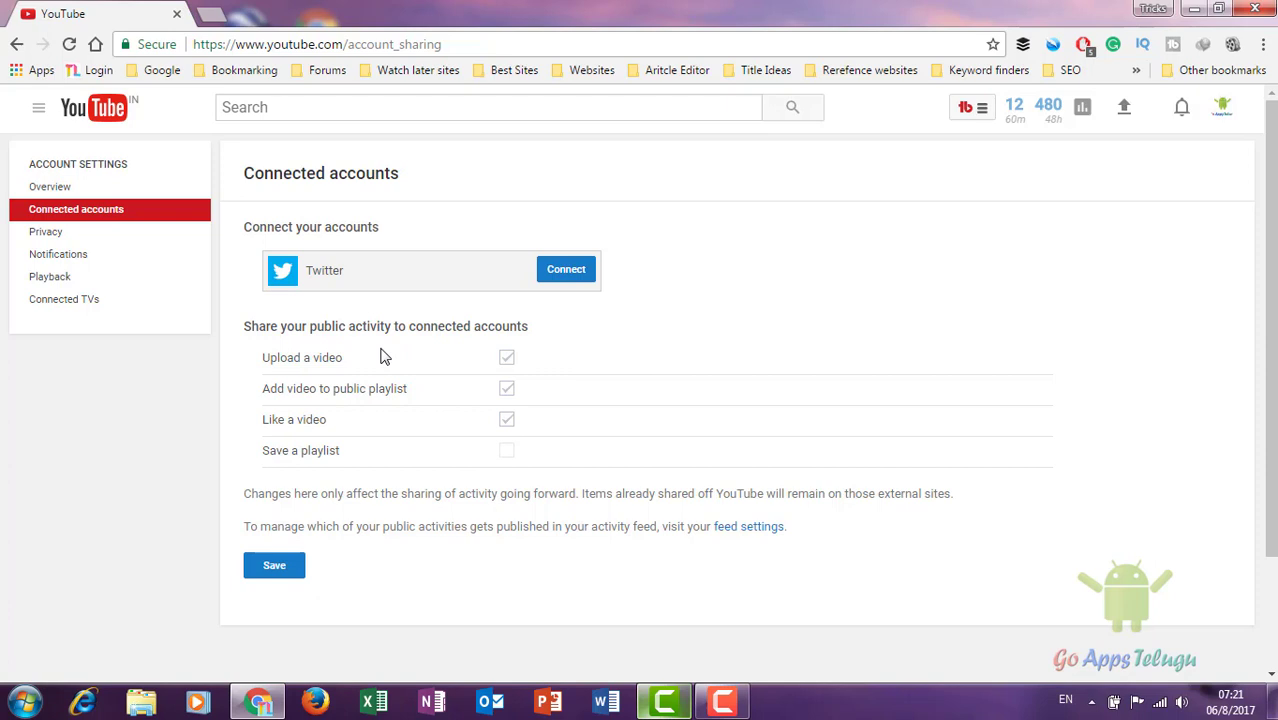
In the Privacy settings, toggle the activity feed option Add video to public playlist off and on again, and save
click(96, 235)
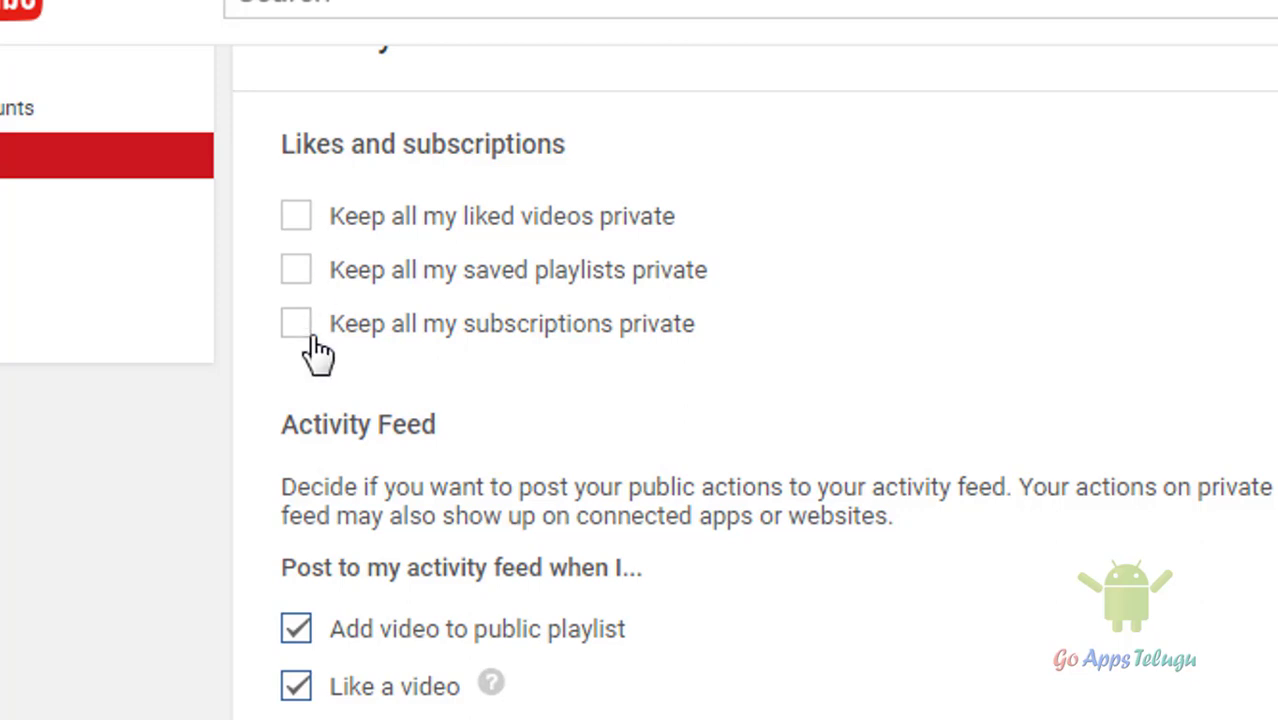
scroll(290, 390, down, 3)
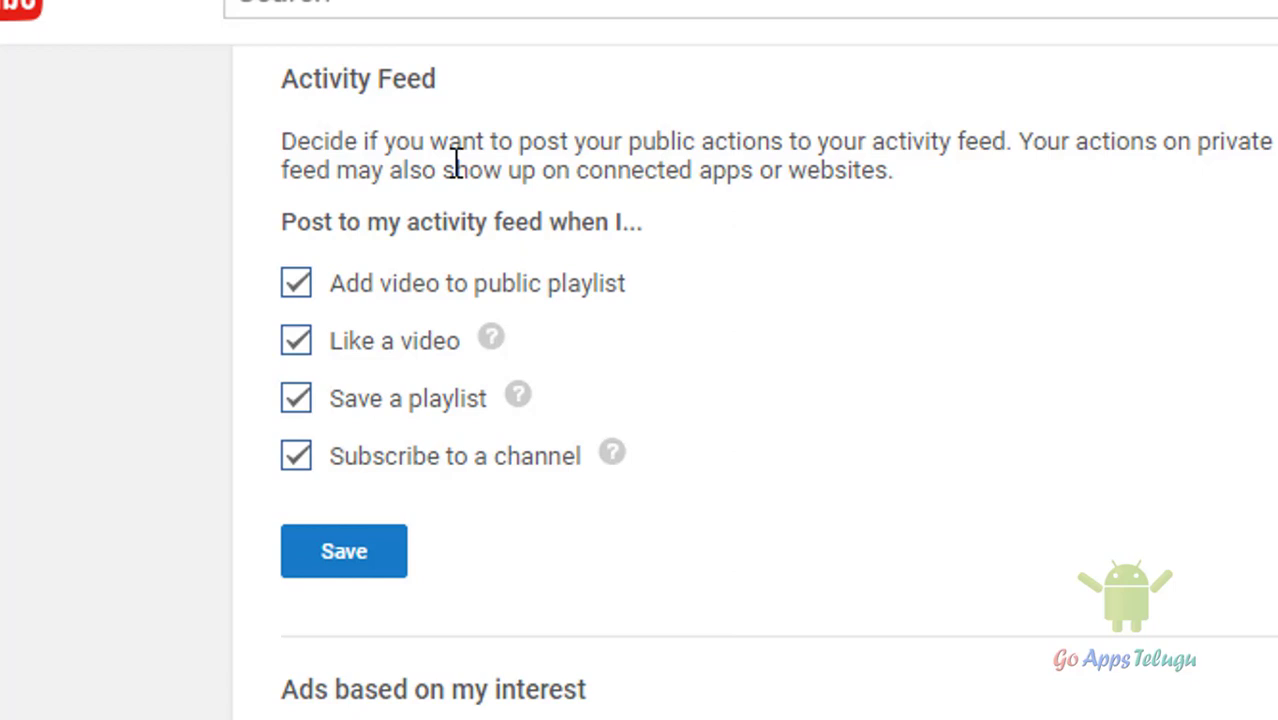
click(297, 286)
click(297, 286)
click(340, 556)
click(345, 540)
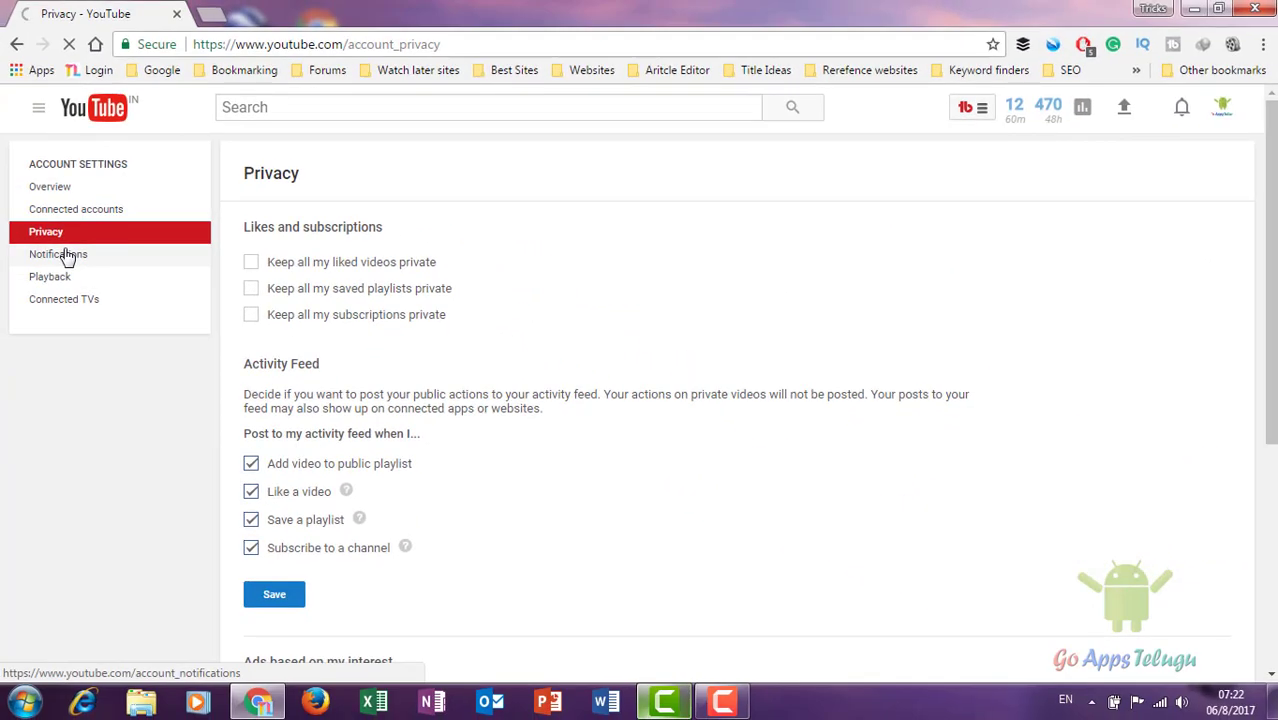
In the Notifications settings, choose to receive emails about YouTube activity, except unsubscribed ones
click(66, 256)
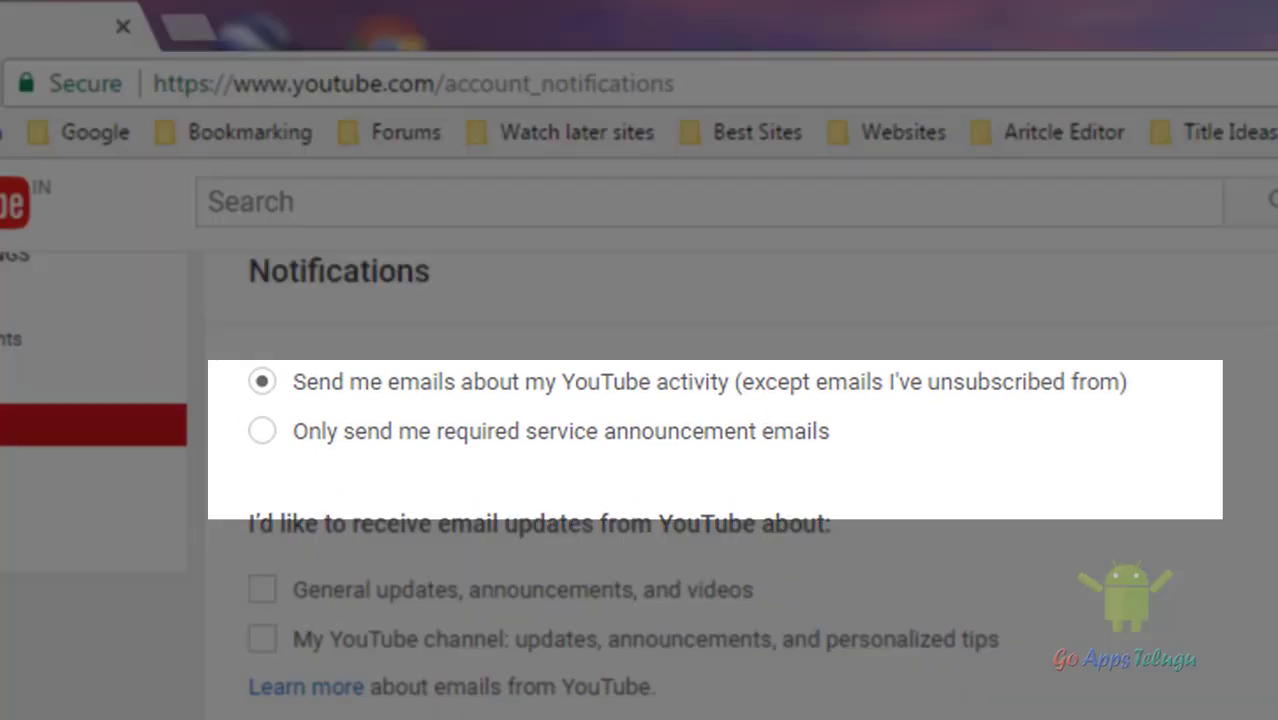
scroll(611, 480, up, 1)
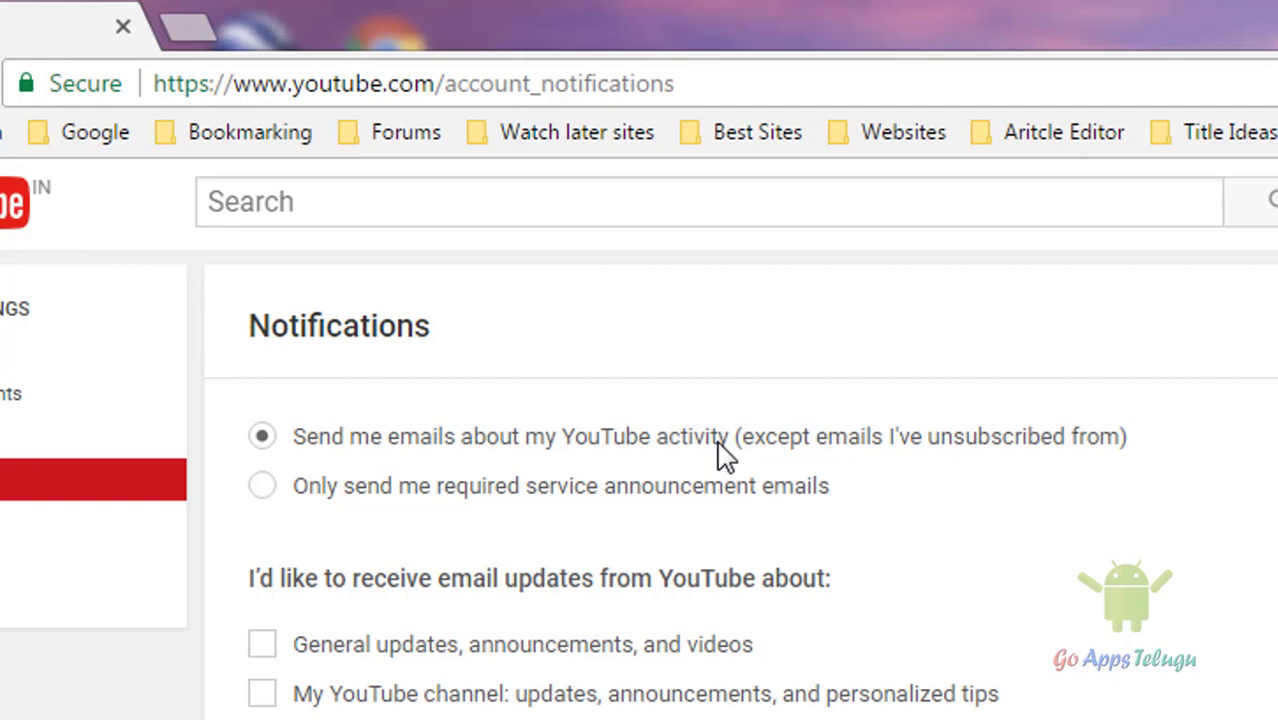
click(262, 437)
Examine the email update, desktop notification, channel subscription, comment activity and email language options in the Notifications settings
scroll(812, 586, down, 2)
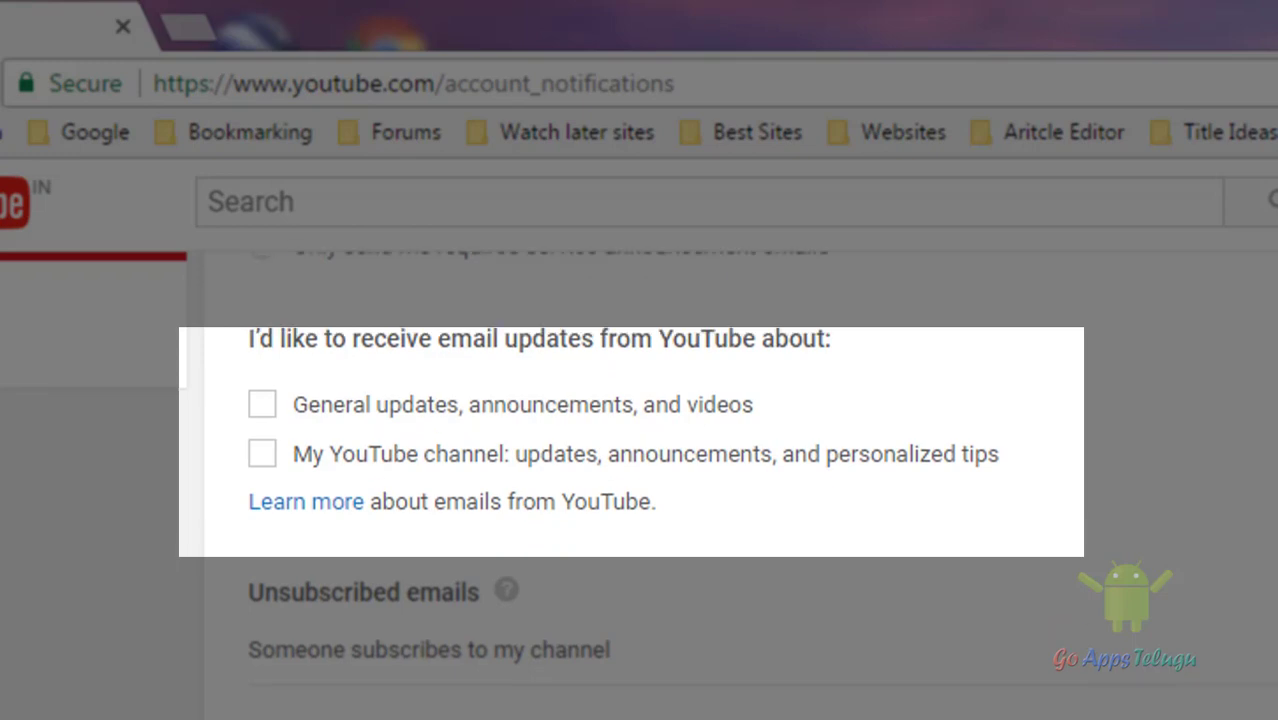
scroll(500, 470, down, 3)
scroll(500, 470, down, 1)
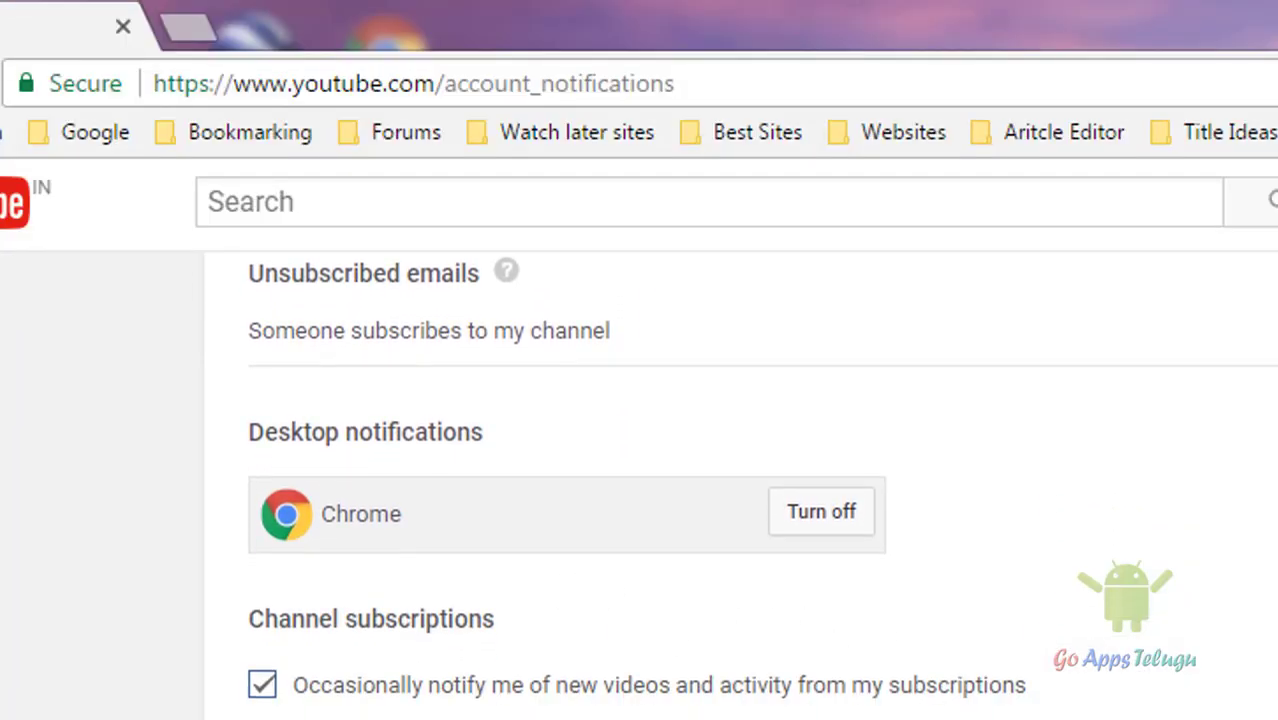
scroll(820, 565, down, 1)
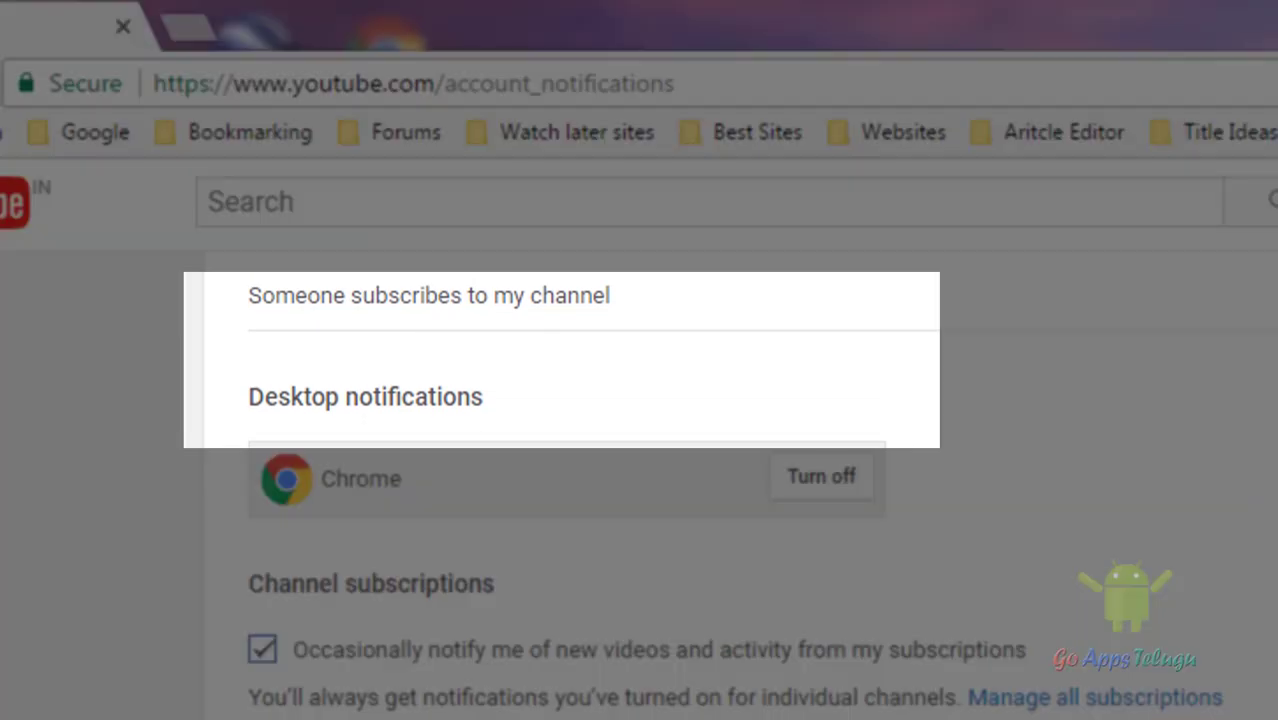
scroll(420, 478, down, 1)
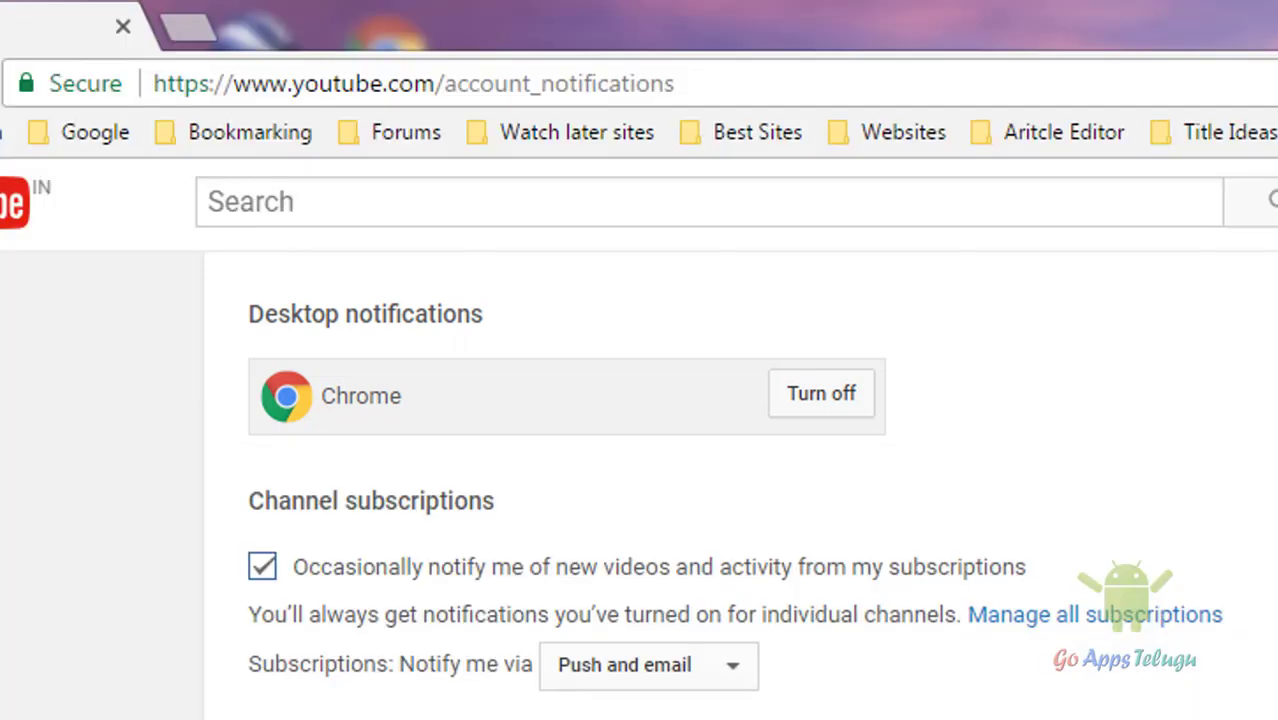
scroll(155, 607, down, 2)
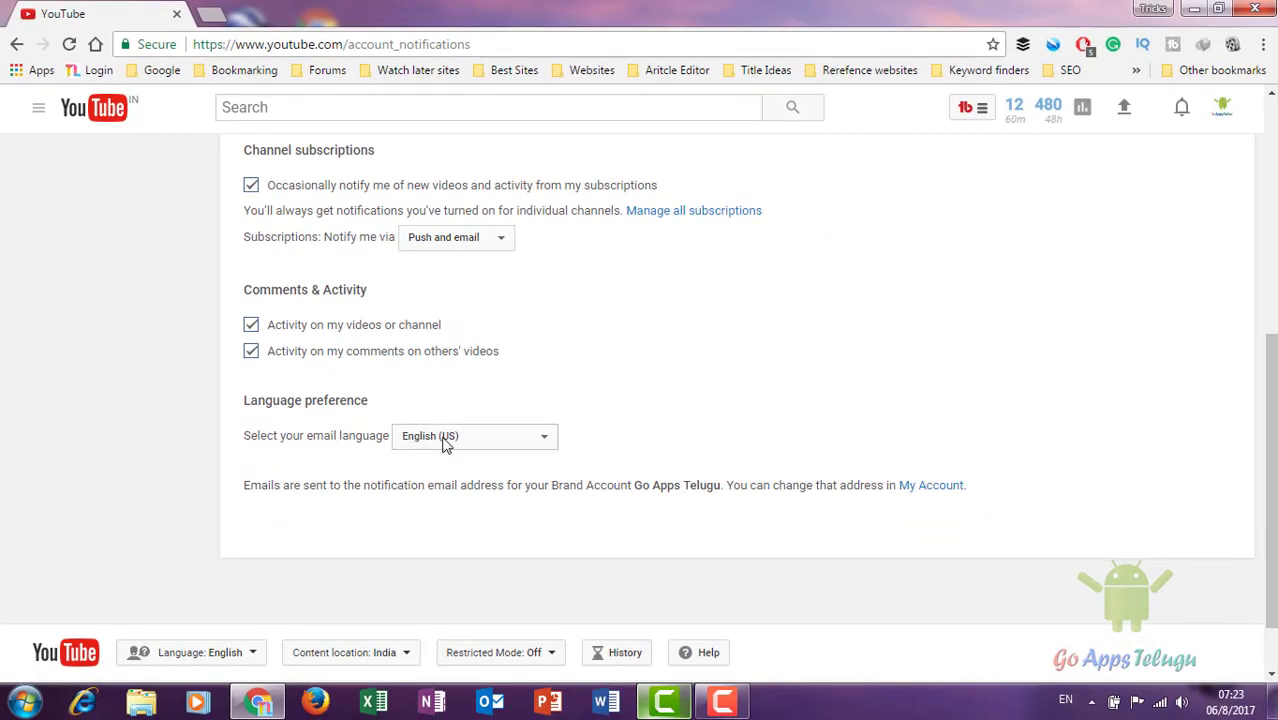
scroll(442, 440, up, 5)
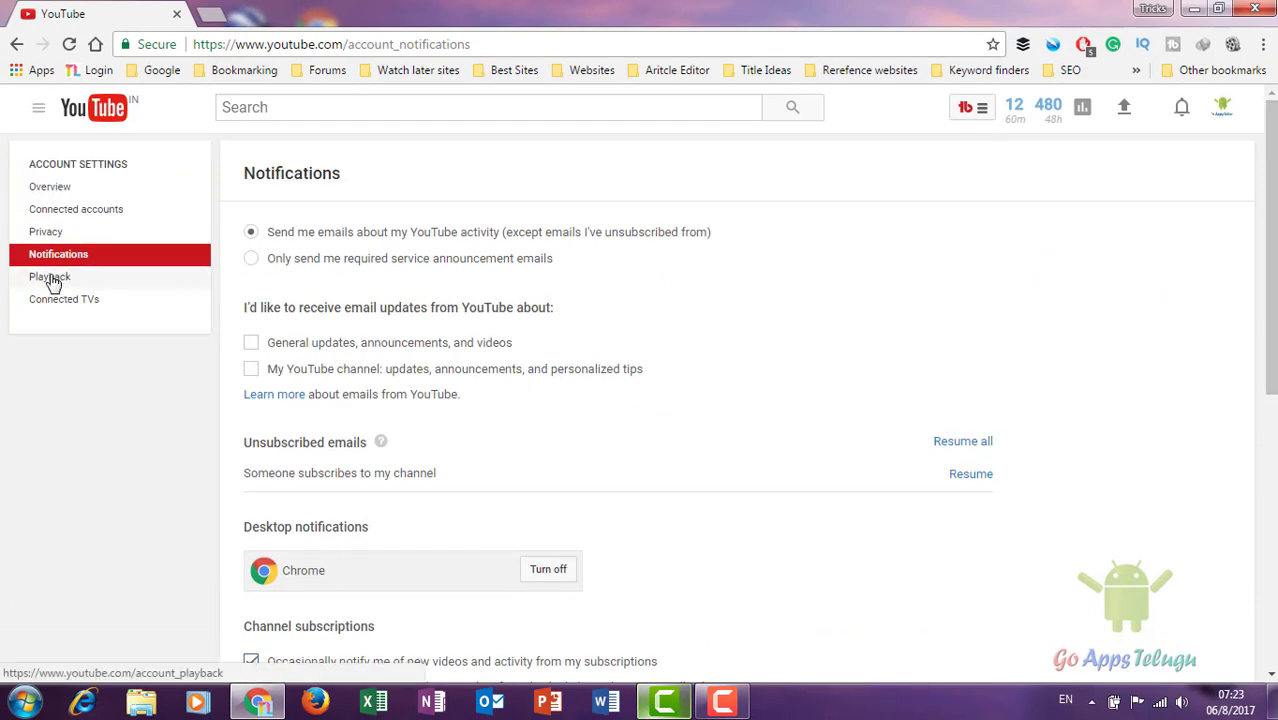
View the Playback settings and the Connected TVs page of the account
click(54, 283)
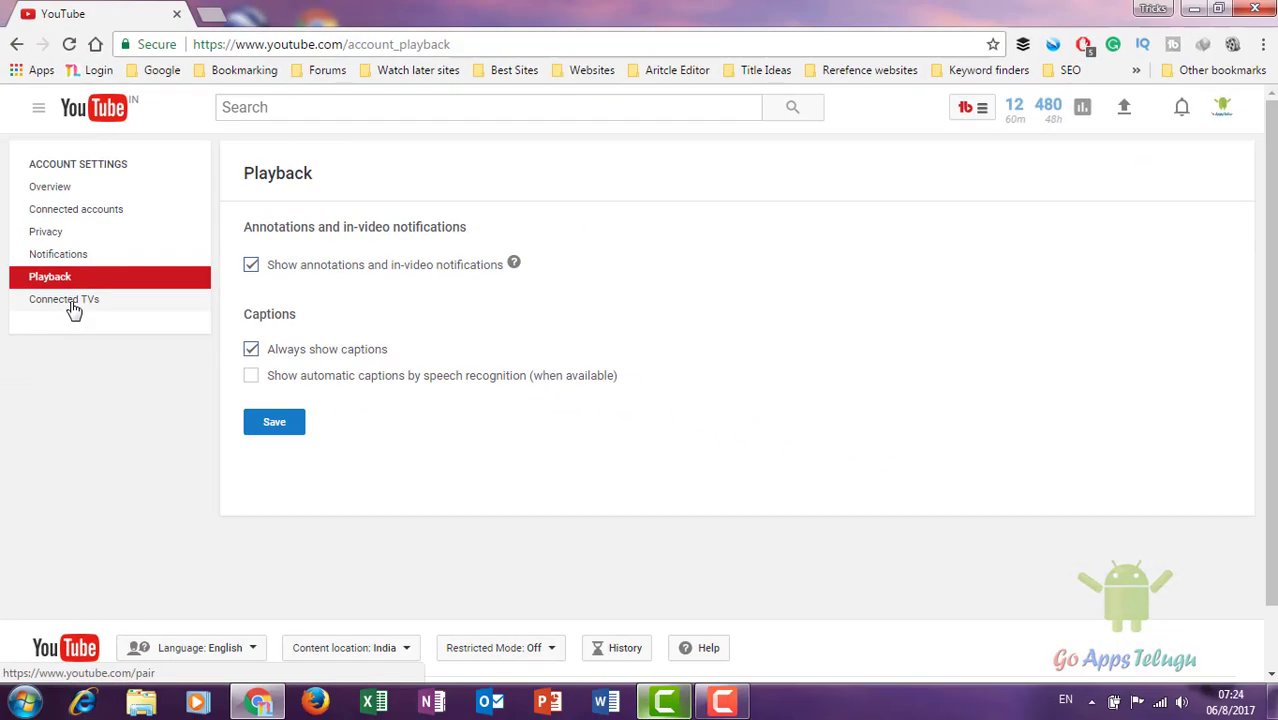
click(73, 305)
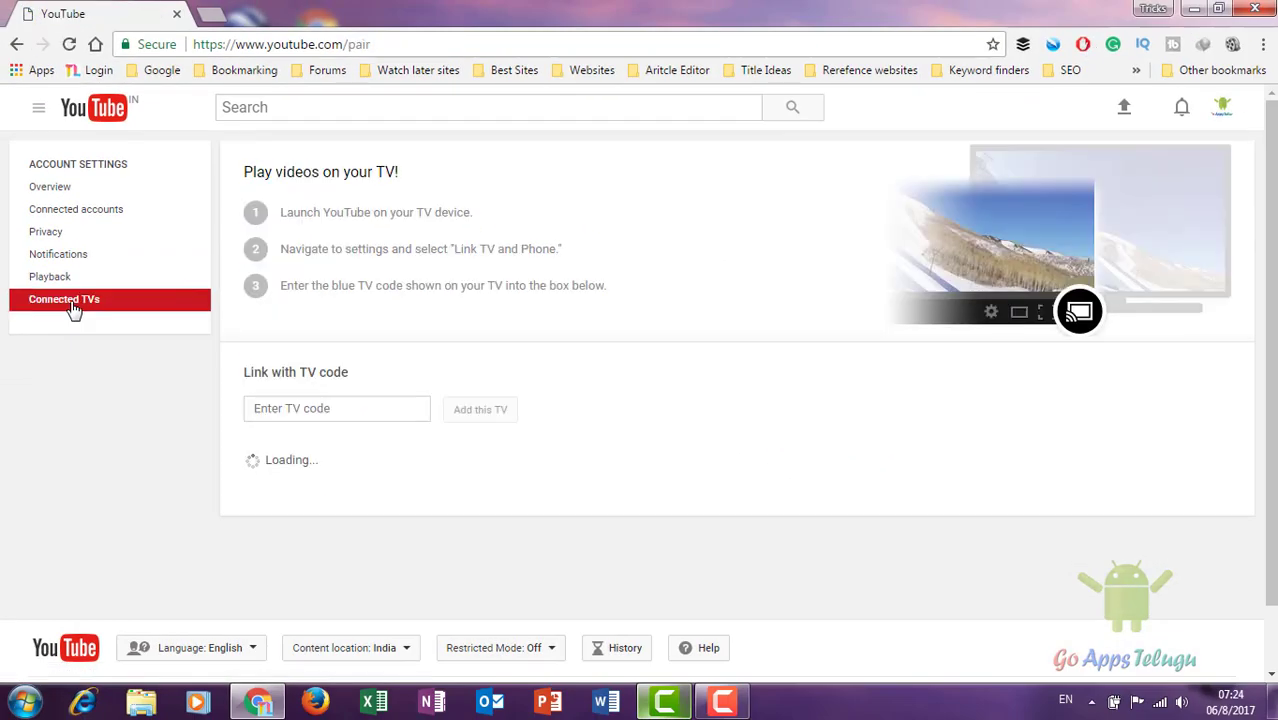
Look over the additional features on the account Overview page and go back to the Connected accounts page
click(61, 193)
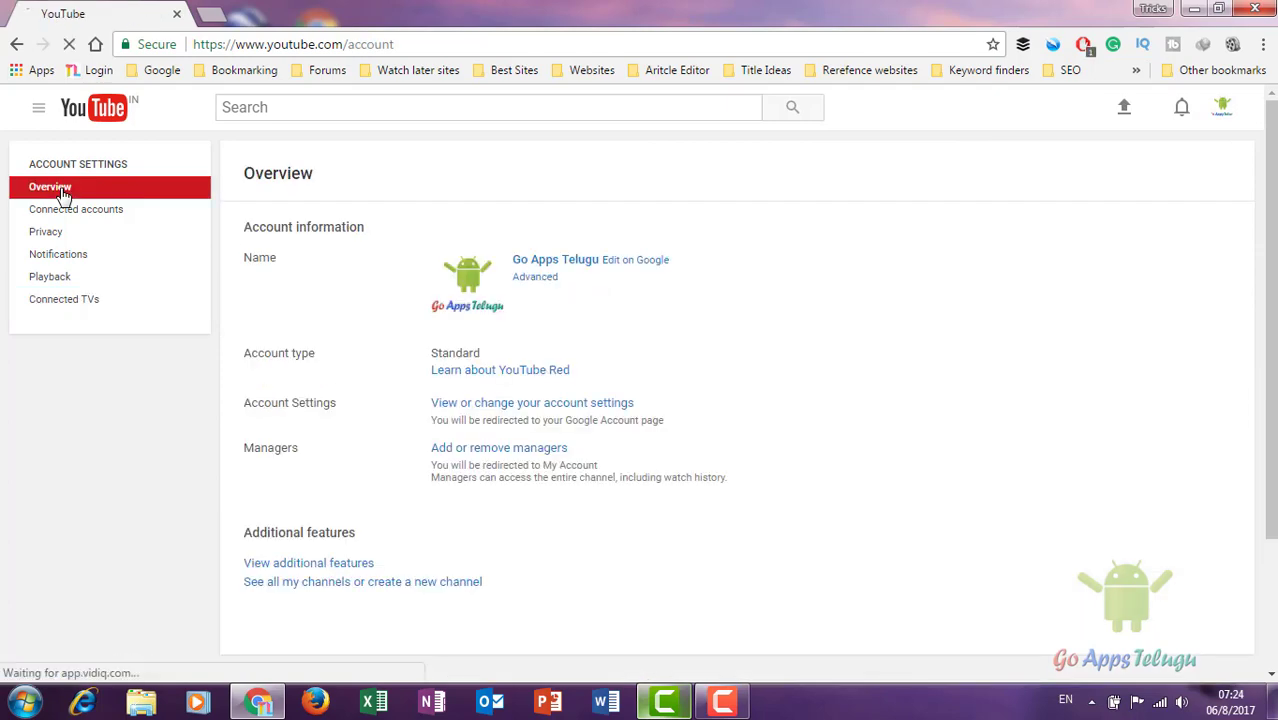
scroll(639, 375, down, 3)
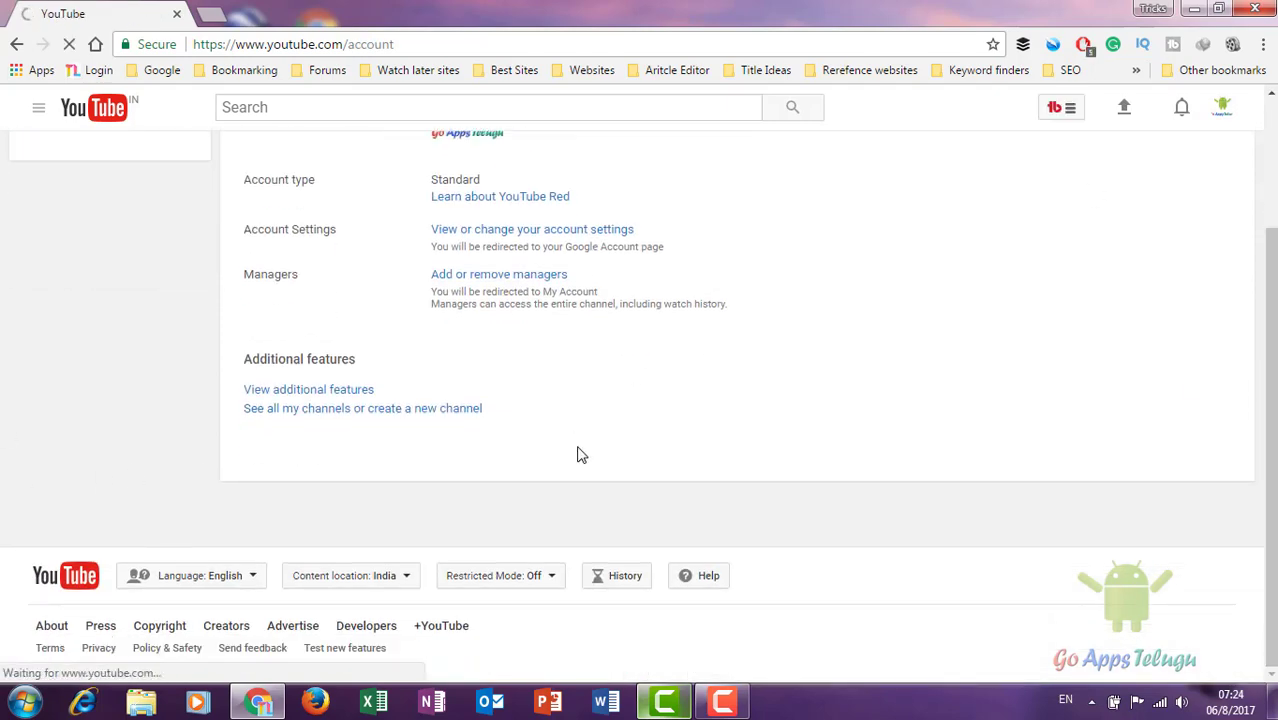
key(alt+Left)
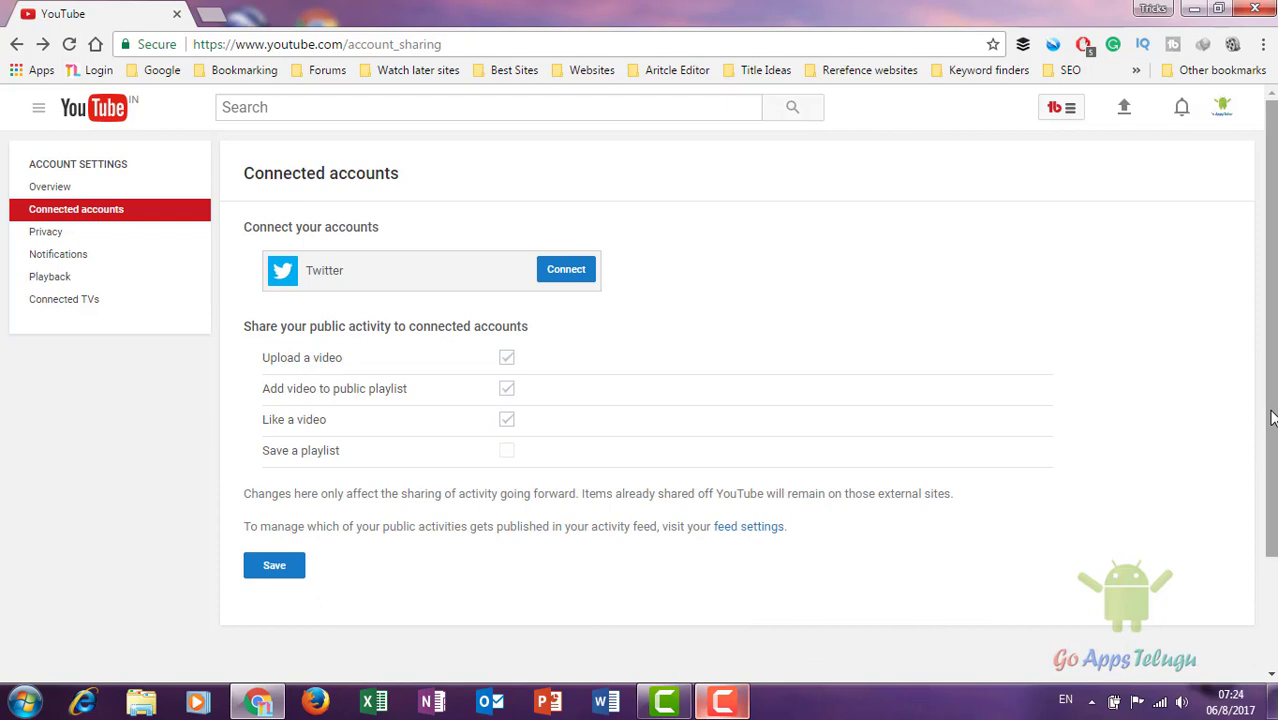